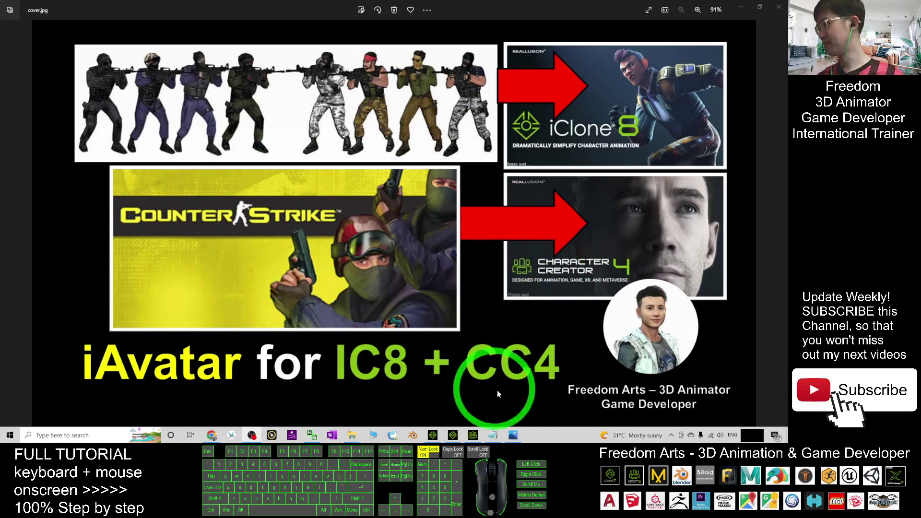
- Open Notes.txt and highlight the Google Drive download link for the Old School iAvatar Pack 01
{"action": "left_click", "coordinate": [498, 437]}
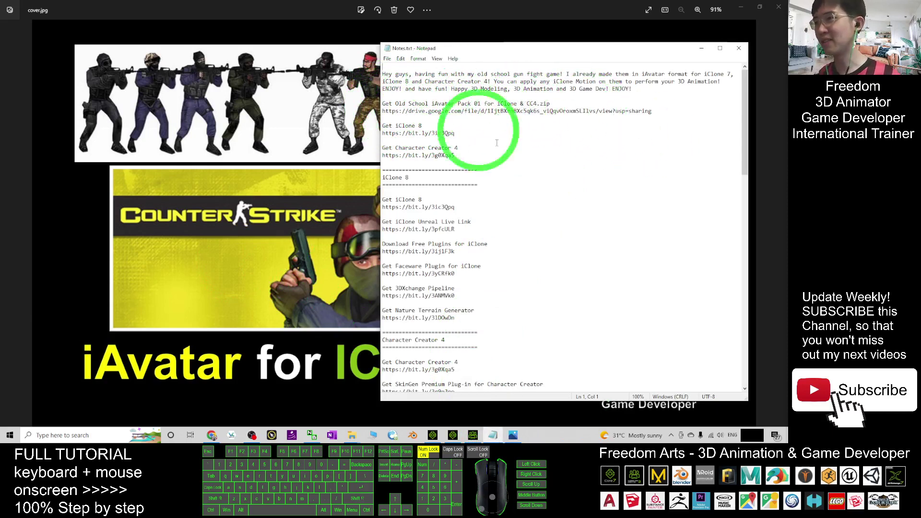
{"action": "left_click_drag", "start_coordinate": [383, 110], "coordinate": [651, 111]}
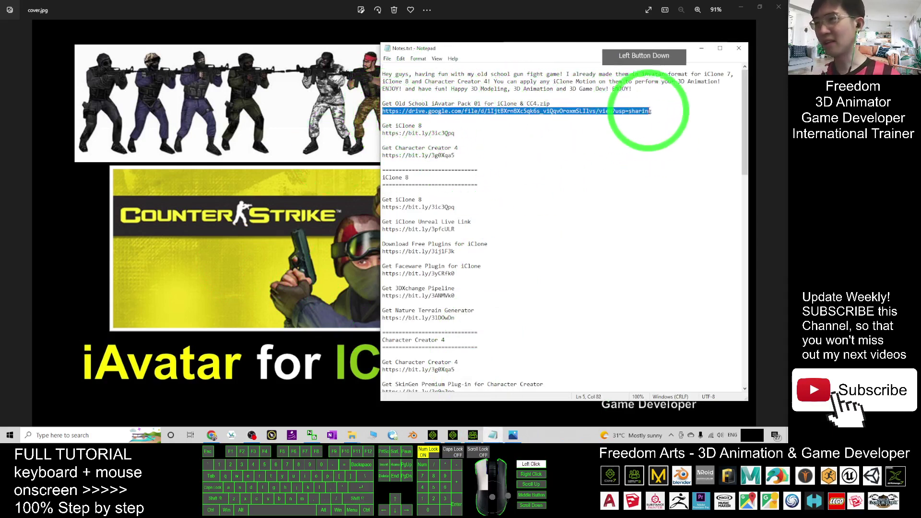
{"action": "left_click", "coordinate": [235, 154]}
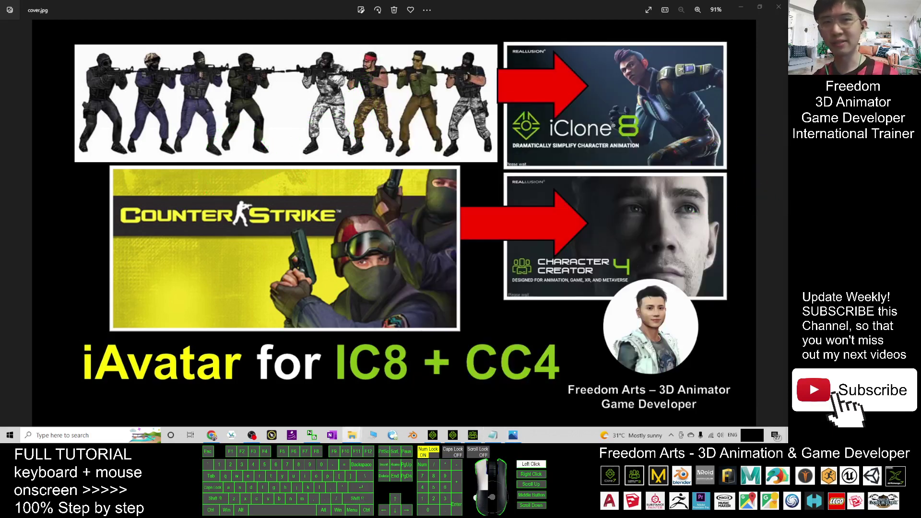
- In the "Old School iAvatar for iClone & CC4" folder, show the files as extra large icons and select all the avatars
{"action": "left_click_drag", "start_coordinate": [787, 109], "coordinate": [542, 1]}
{"action": "right_click", "coordinate": [378, 148]}
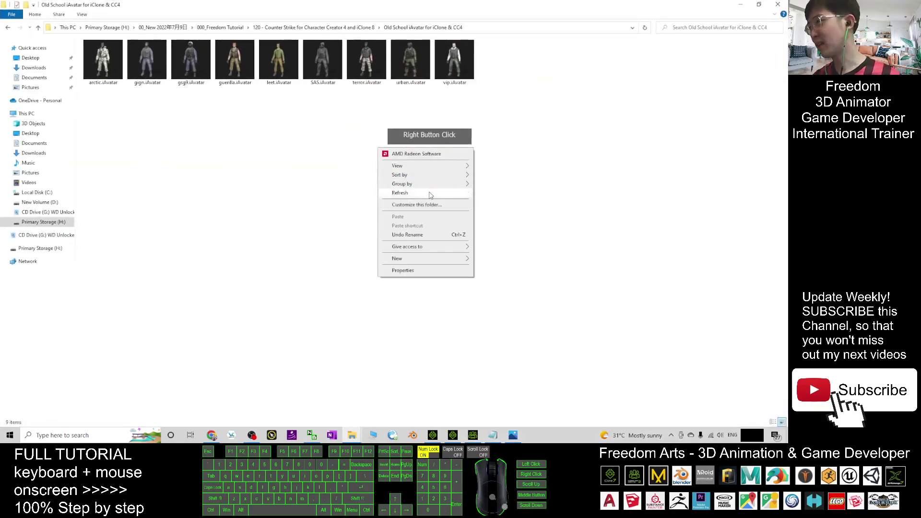
{"action": "left_click", "coordinate": [430, 167]}
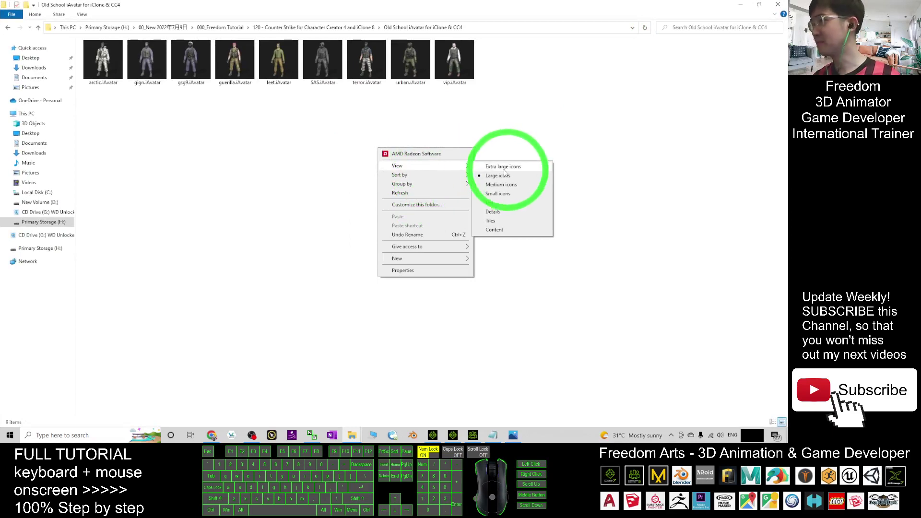
{"action": "left_click", "coordinate": [497, 169]}
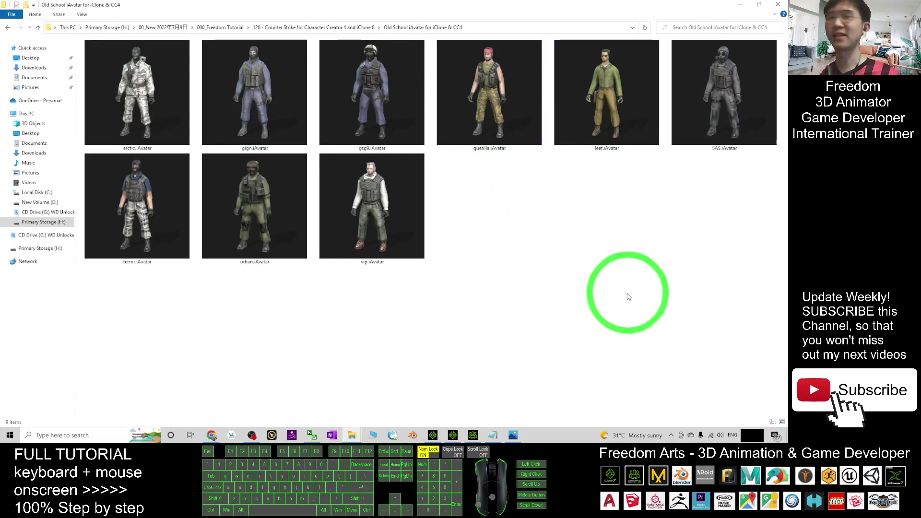
{"action": "left_click_drag", "start_coordinate": [747, 310], "coordinate": [142, 84]}
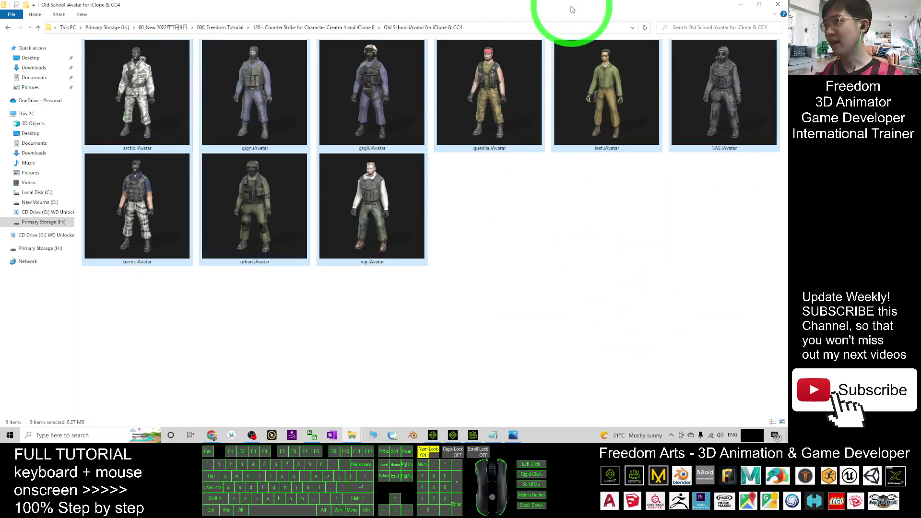
{"action": "left_click_drag", "start_coordinate": [571, 10], "coordinate": [787, 120]}
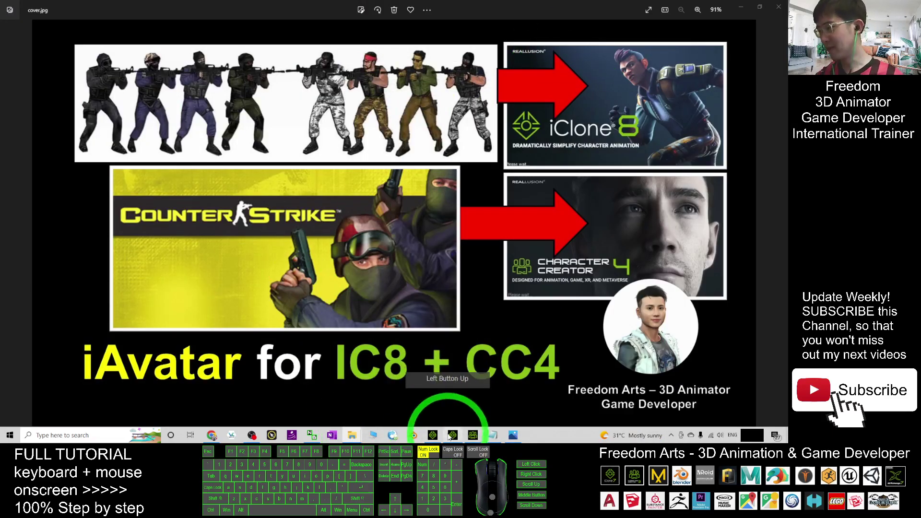
- Switch through the open iClone 7 and iClone 8 projects to Character Creator 4
{"action": "left_click", "coordinate": [433, 435]}
{"action": "left_click", "coordinate": [10, 5]}
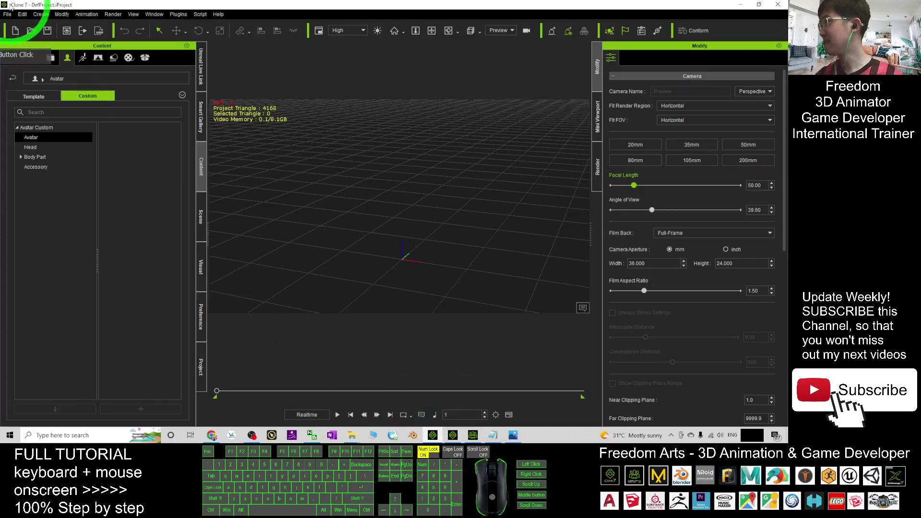
{"action": "left_click", "coordinate": [453, 435]}
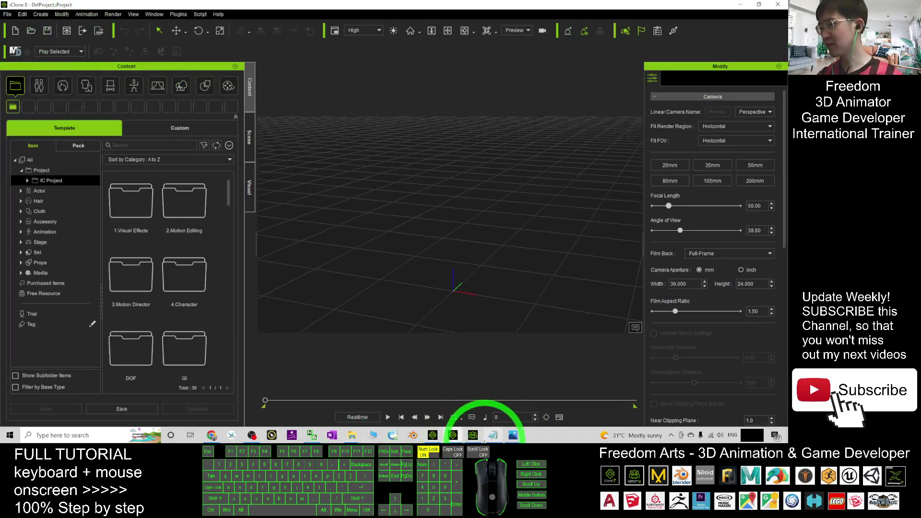
{"action": "left_click", "coordinate": [663, 147]}
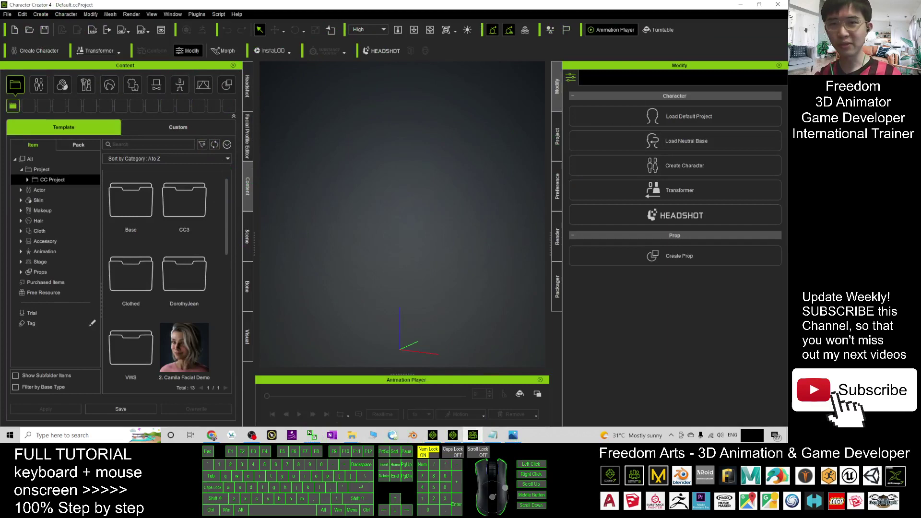
- Load gign.iAvatar from the Old School iAvatar folder into the empty Character Creator 4 scene
{"action": "left_click_drag", "start_coordinate": [787, 43], "coordinate": [201, 37]}
{"action": "scroll", "coordinate": [353, 214], "scroll_direction": "down", "scroll_amount": 1}
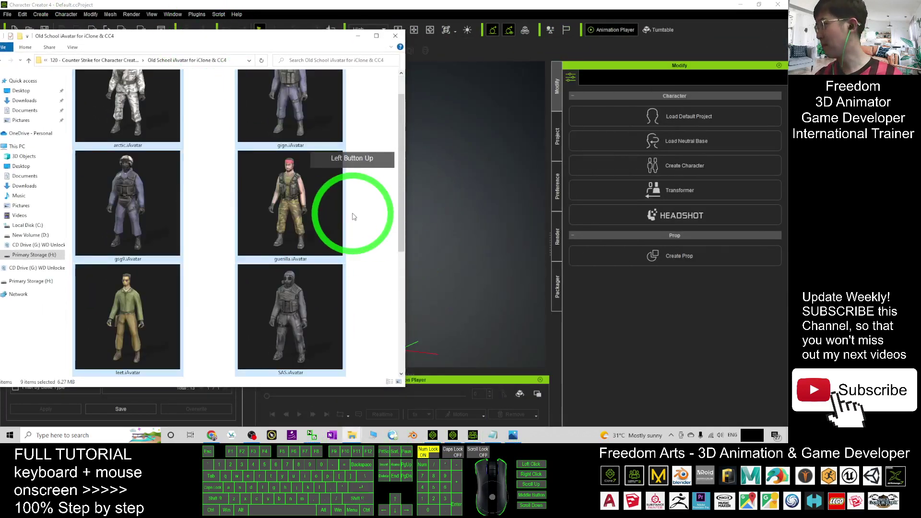
{"action": "scroll", "coordinate": [339, 243], "scroll_direction": "up", "scroll_amount": 1}
{"action": "left_click", "coordinate": [138, 242]}
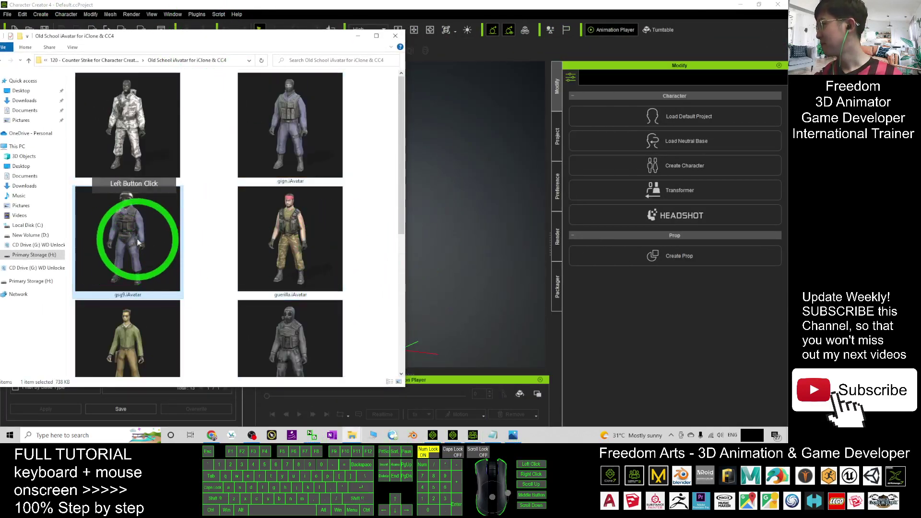
{"action": "left_click_drag", "start_coordinate": [138, 243], "coordinate": [439, 202]}
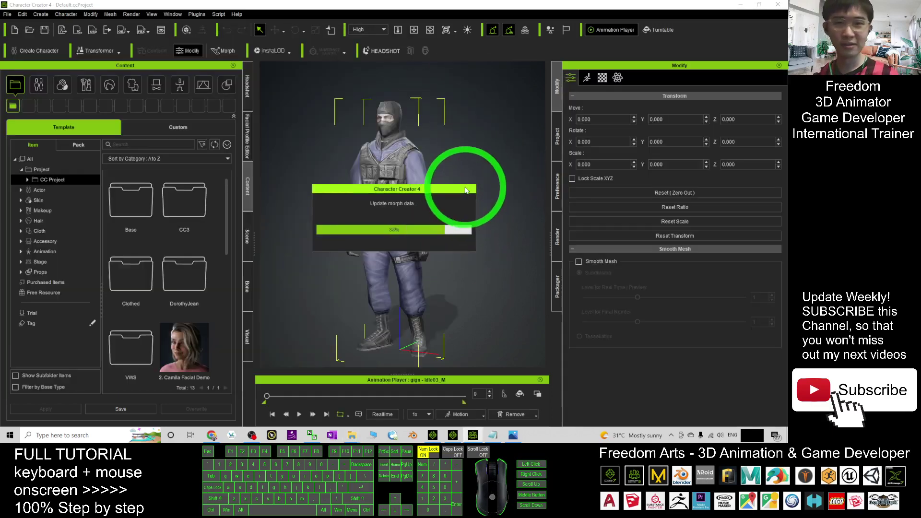
{"action": "key", "text": "c"}
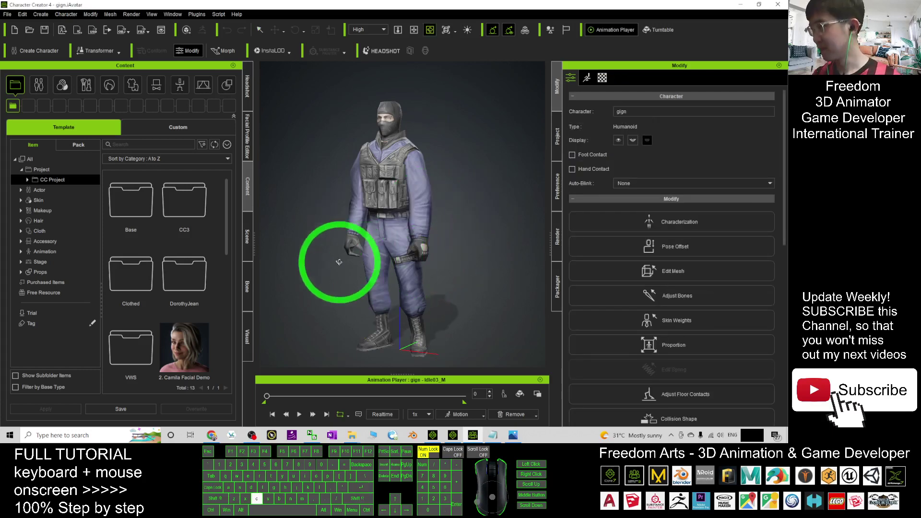
{"action": "left_click_drag", "start_coordinate": [340, 262], "coordinate": [400, 264]}
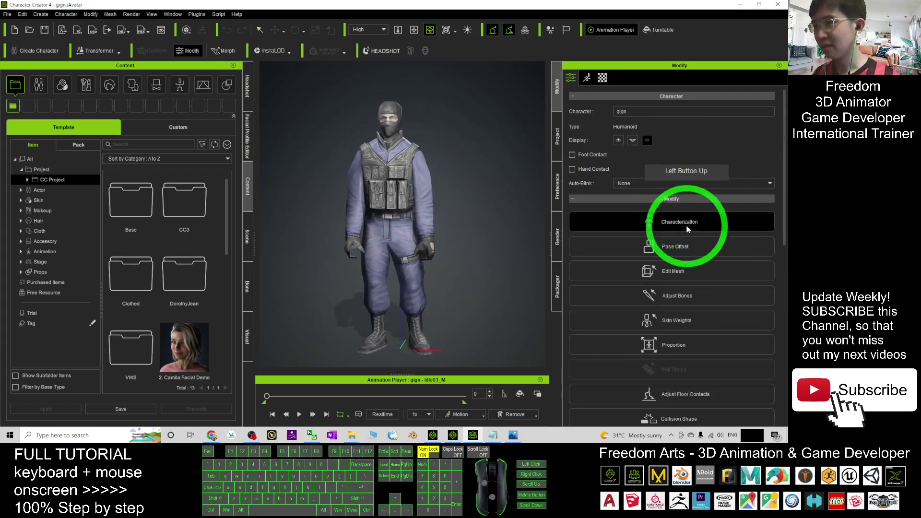
- Open Characterization for the gign character and examine its HumanIK bone structure from several angles
{"action": "left_click", "coordinate": [645, 226]}
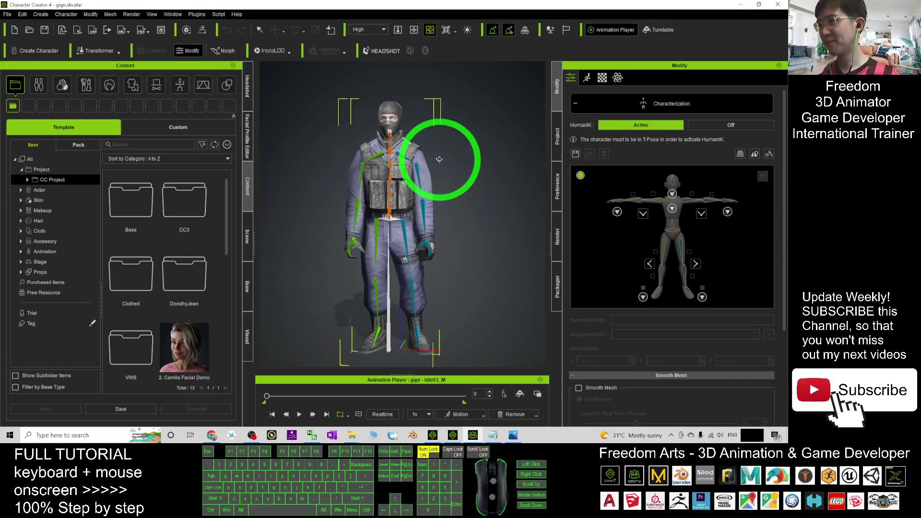
{"action": "scroll", "coordinate": [438, 159], "scroll_direction": "up", "scroll_amount": 1}
{"action": "key", "text": "x"}
{"action": "left_click_drag", "start_coordinate": [366, 207], "coordinate": [367, 187]}
{"action": "key", "text": "c"}
{"action": "left_click_drag", "start_coordinate": [368, 186], "coordinate": [400, 184]}
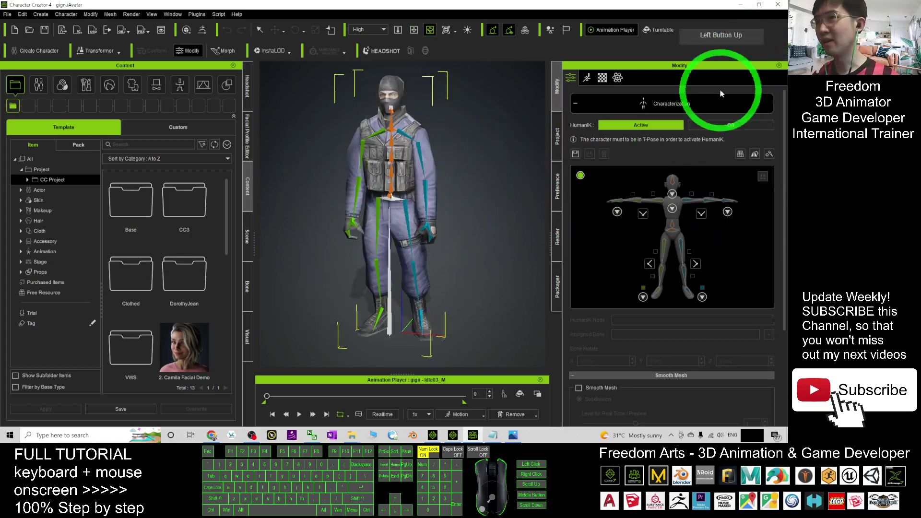
- Switch to iClone 8 and load arctic.iAvatar from the Old School iAvatar folder into the empty scene
{"action": "left_click", "coordinate": [740, 4]}
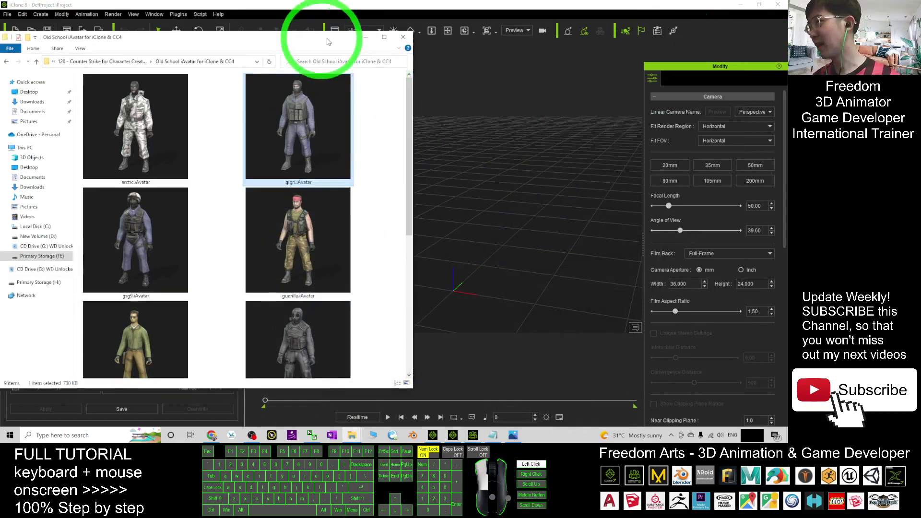
{"action": "left_click_drag", "start_coordinate": [329, 36], "coordinate": [650, 52]}
{"action": "left_click_drag", "start_coordinate": [527, 49], "coordinate": [761, 71]}
{"action": "left_click_drag", "start_coordinate": [714, 139], "coordinate": [448, 285]}
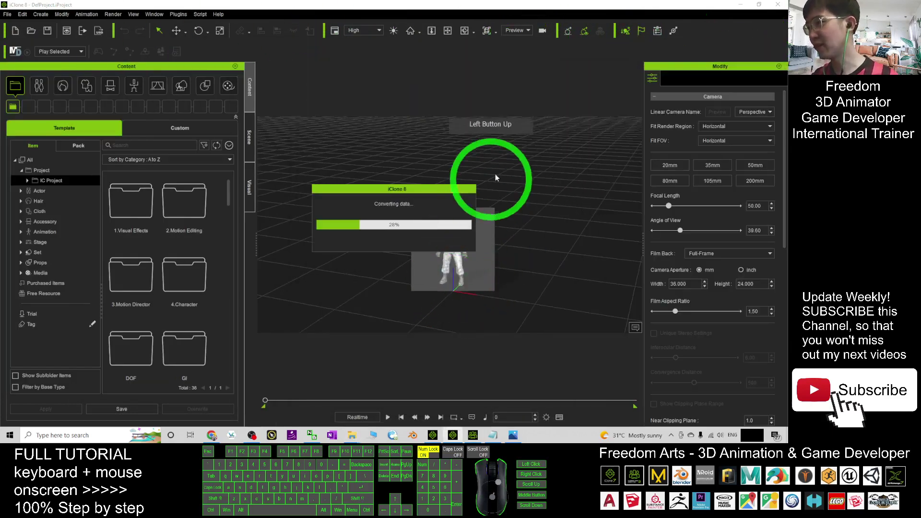
- Browse the animation motion templates for 1.Human Male and open the Hold Gun folder under Perform
{"action": "left_click", "coordinate": [140, 90]}
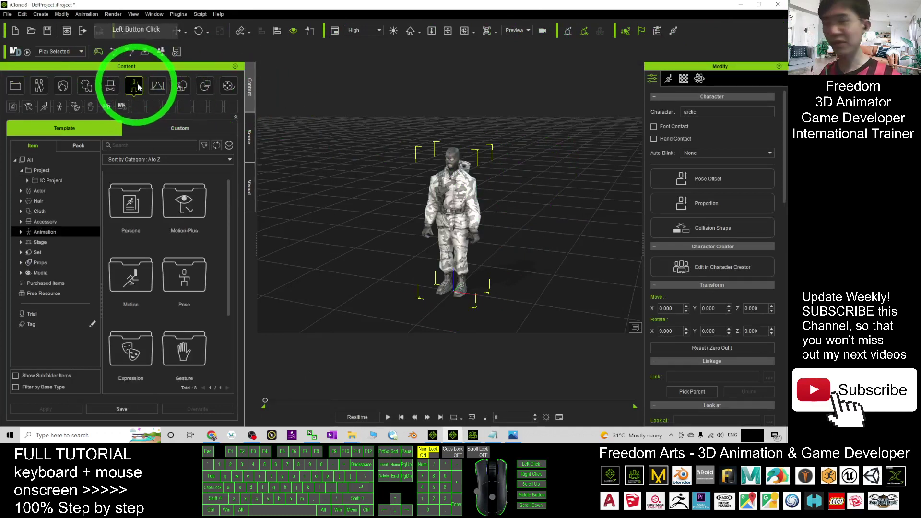
{"action": "left_click", "coordinate": [44, 107]}
{"action": "left_click", "coordinate": [54, 251]}
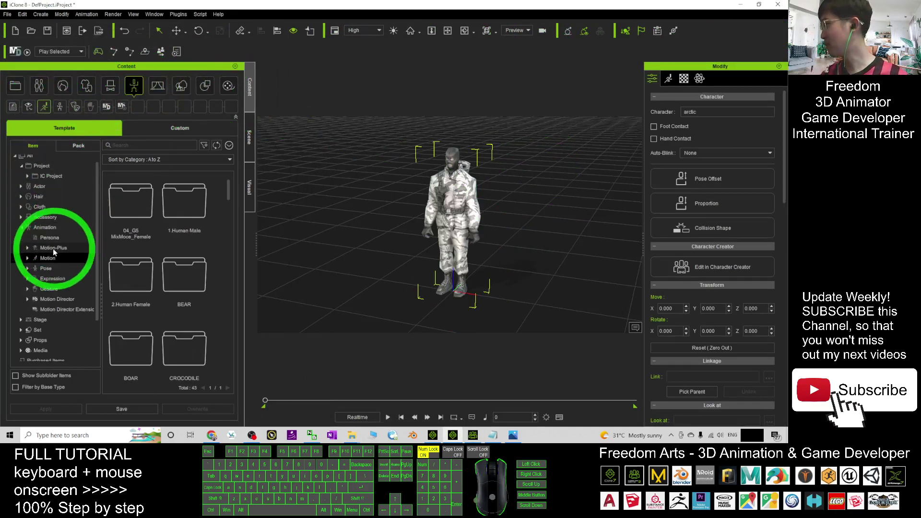
{"action": "left_click", "coordinate": [24, 259]}
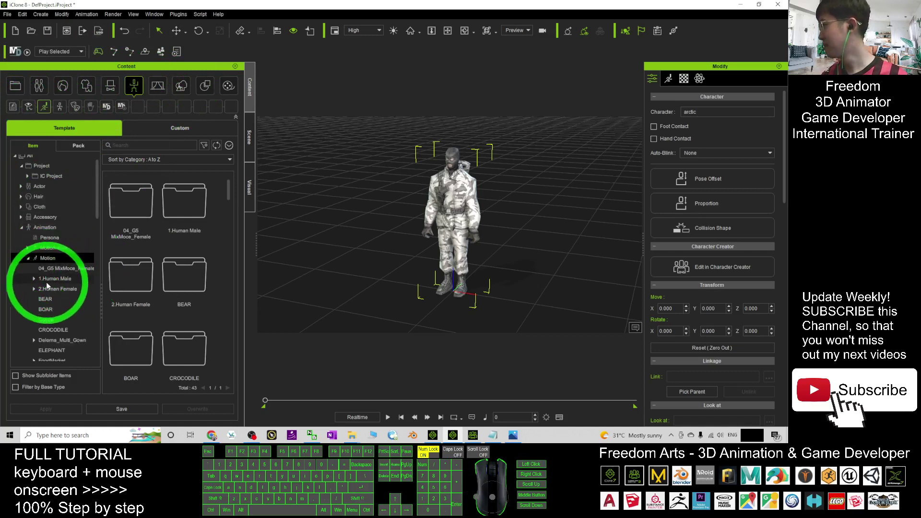
{"action": "left_click", "coordinate": [34, 278]}
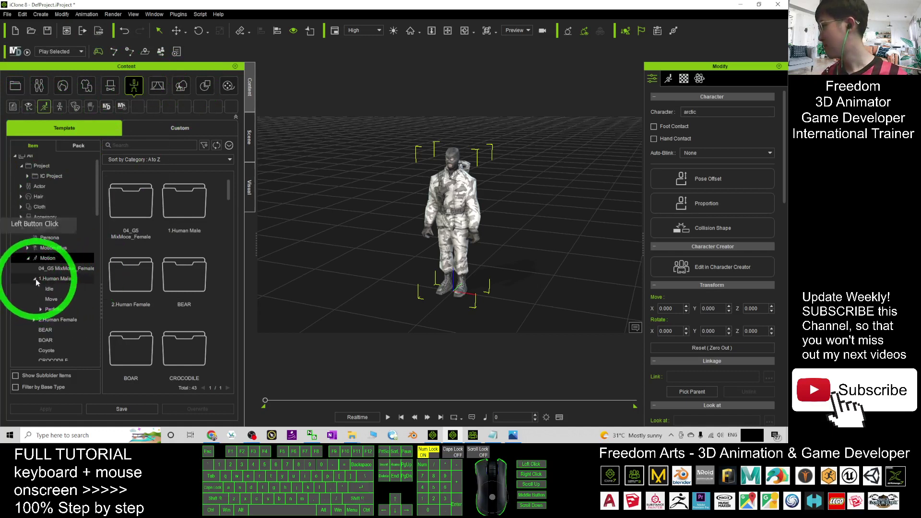
{"action": "left_click", "coordinate": [41, 309]}
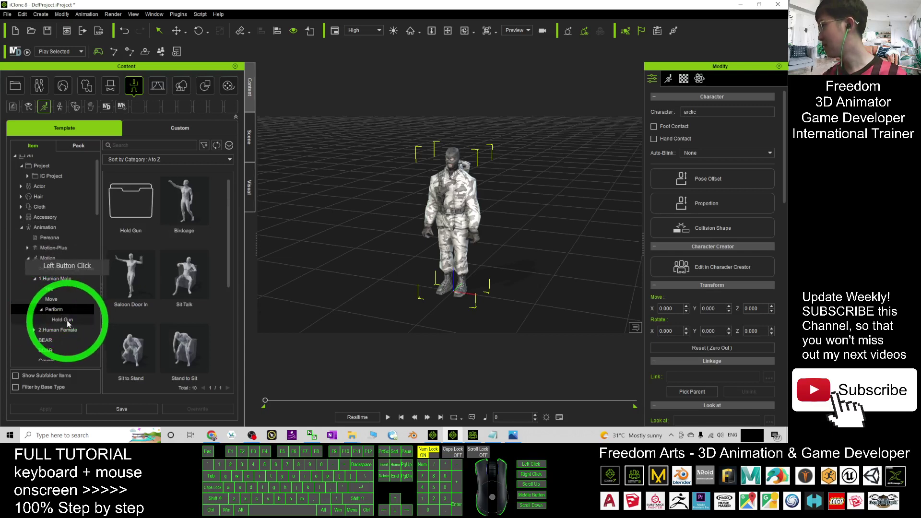
{"action": "double_click", "coordinate": [144, 197]}
{"action": "left_click_drag", "start_coordinate": [150, 197], "coordinate": [301, 259]}
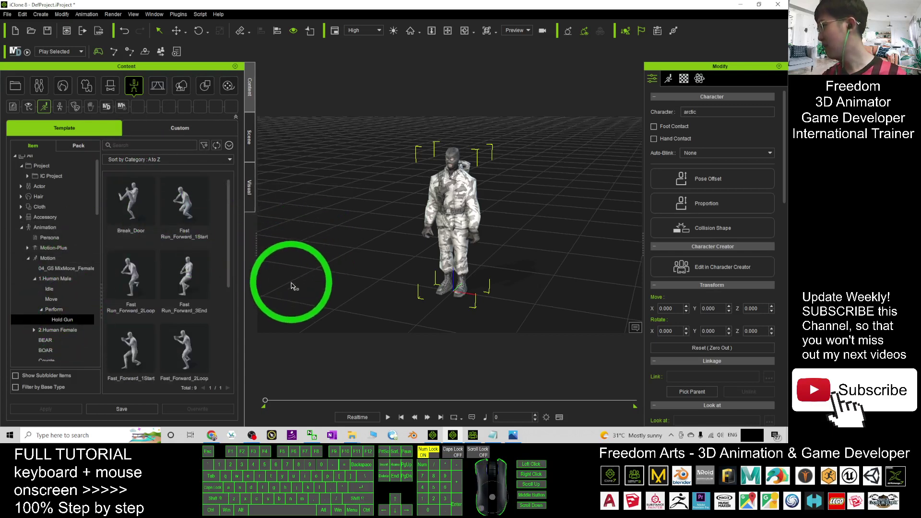
- Apply the Fast Run_Forward_2Loop motion to the arctic character and play the animation
{"action": "left_click_drag", "start_coordinate": [139, 275], "coordinate": [457, 217]}
{"action": "key", "text": "c"}
{"action": "left_click_drag", "start_coordinate": [376, 253], "coordinate": [383, 205]}
{"action": "left_click", "coordinate": [389, 417]}
{"action": "key", "text": "x"}
{"action": "key", "text": "c"}
{"action": "left_click_drag", "start_coordinate": [383, 206], "coordinate": [397, 421]}
{"action": "left_click", "coordinate": [470, 232]}
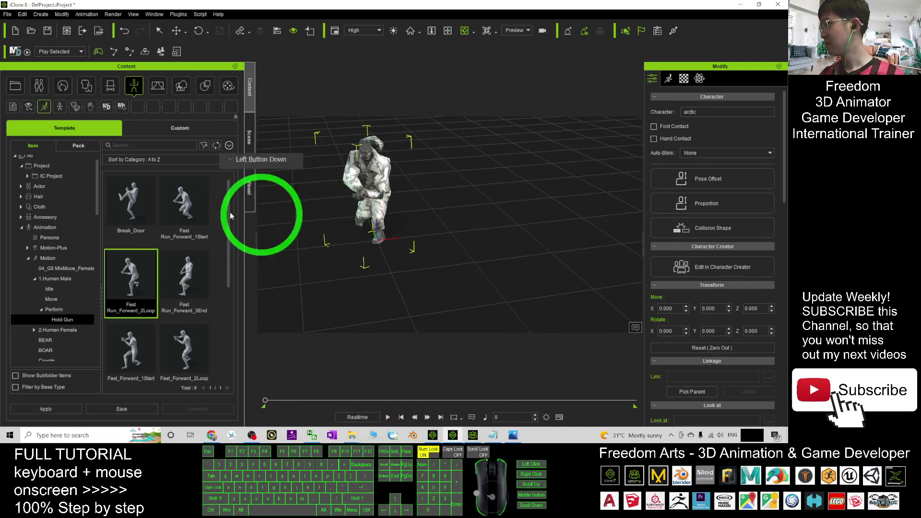
- Apply the Break_Door motion to the arctic character, play it back and rewind to the start
{"action": "left_click_drag", "start_coordinate": [131, 202], "coordinate": [364, 185]}
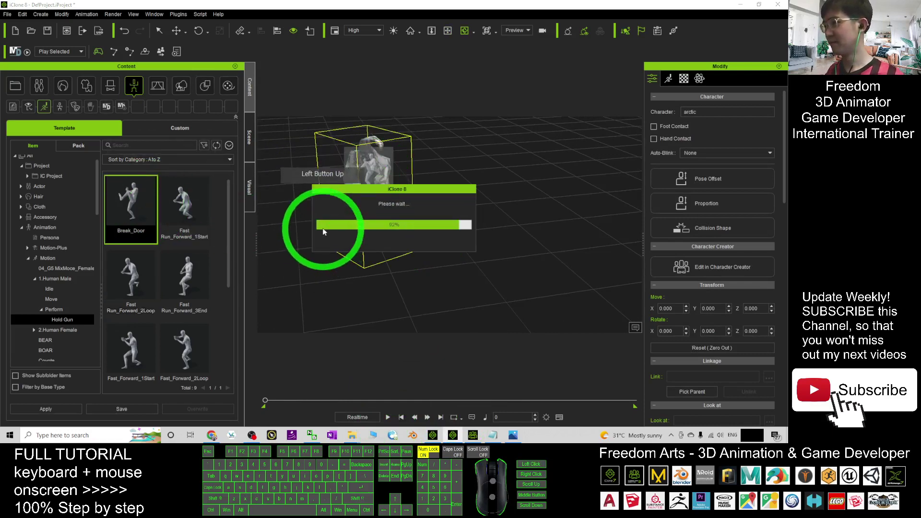
{"action": "left_click", "coordinate": [387, 417]}
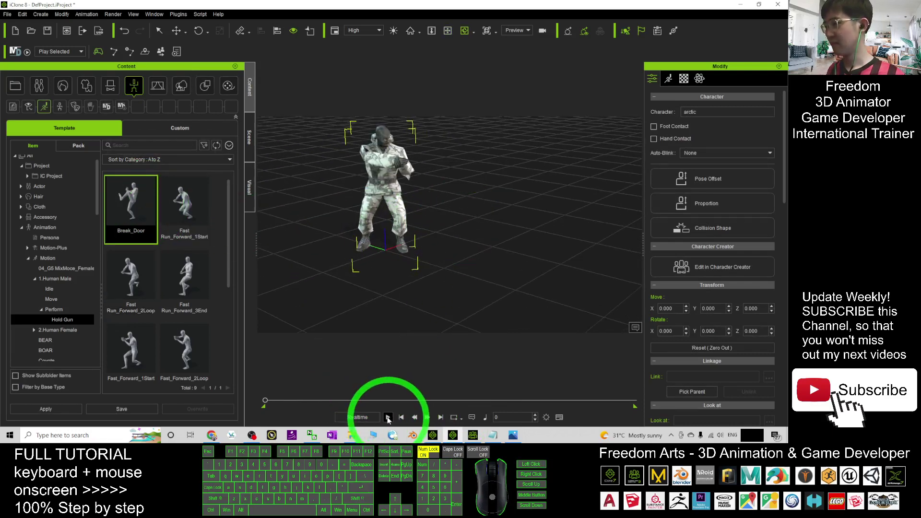
{"action": "left_click_drag", "start_coordinate": [541, 227], "coordinate": [341, 204]}
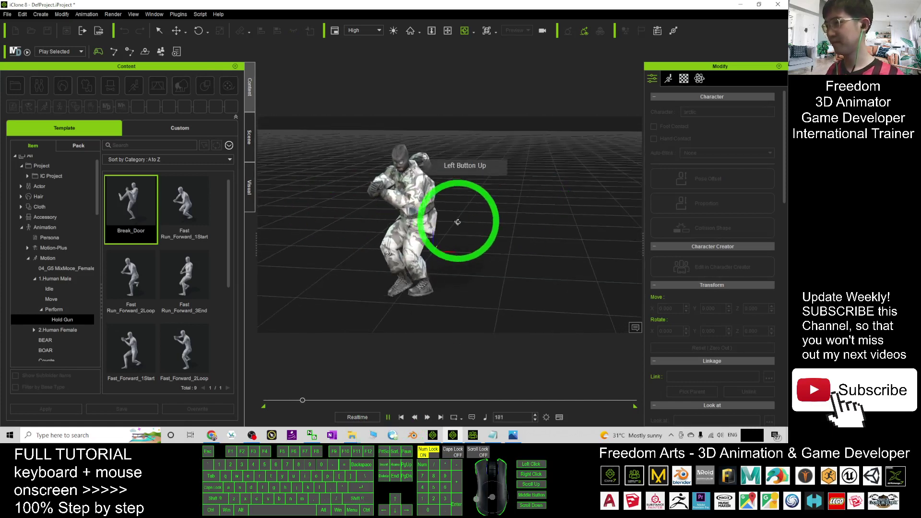
{"action": "key", "text": "x"}
{"action": "left_click_drag", "start_coordinate": [419, 248], "coordinate": [383, 228]}
{"action": "left_click", "coordinate": [401, 418]}
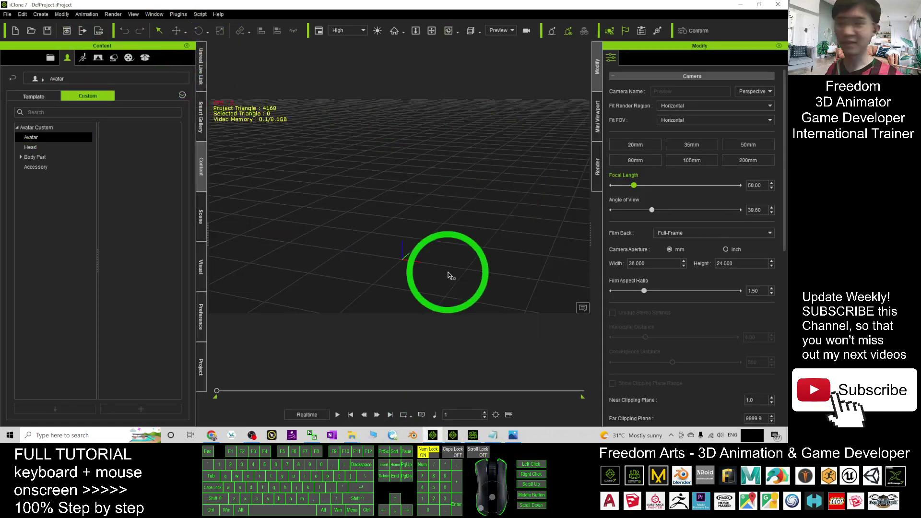
- Load vip.iAvatar from the Old School iAvatar folder into the empty iClone 7 scene and inspect the avatar
{"action": "left_click", "coordinate": [351, 435]}
{"action": "left_click", "coordinate": [297, 394]}
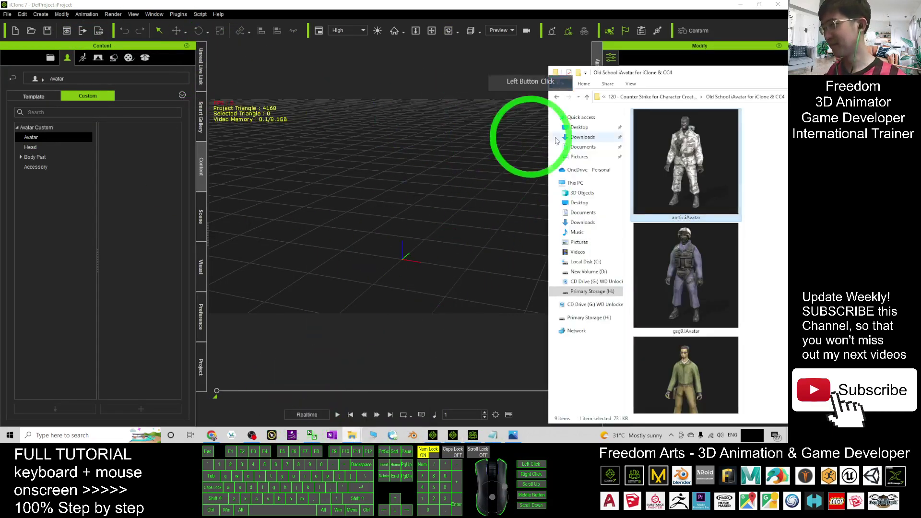
{"action": "scroll", "coordinate": [686, 305], "scroll_direction": "down", "scroll_amount": 5}
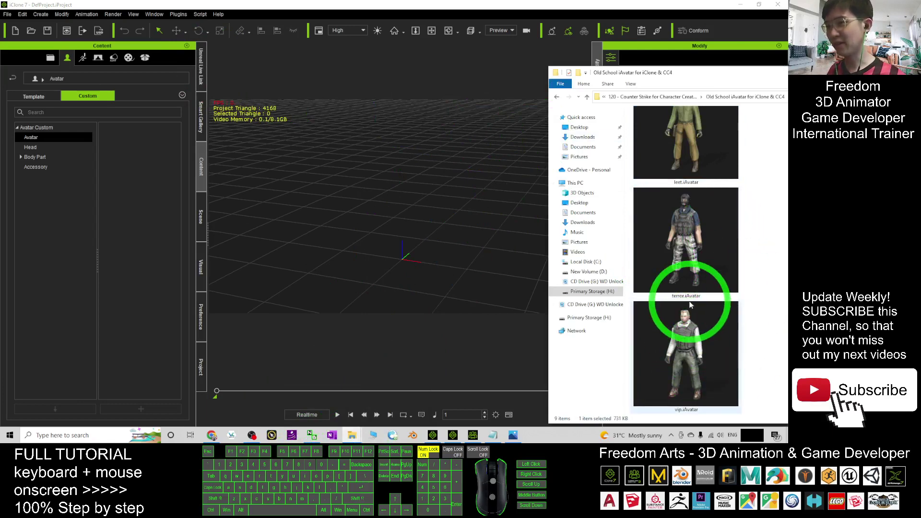
{"action": "left_click_drag", "start_coordinate": [691, 305], "coordinate": [403, 260]}
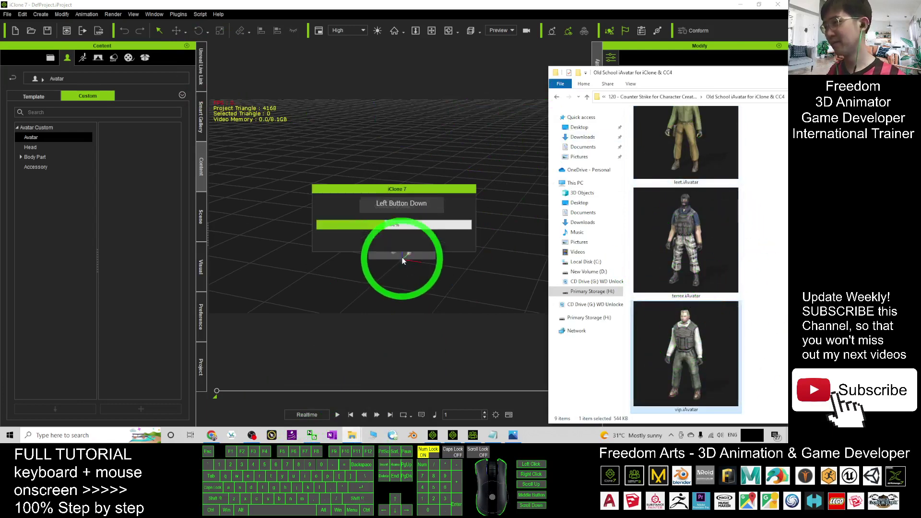
{"action": "scroll", "coordinate": [439, 207], "scroll_direction": "up", "scroll_amount": 3}
{"action": "left_click", "coordinate": [422, 182]}
{"action": "key", "text": "x"}
{"action": "key", "text": "c"}
{"action": "left_click_drag", "start_coordinate": [459, 174], "coordinate": [422, 195]}
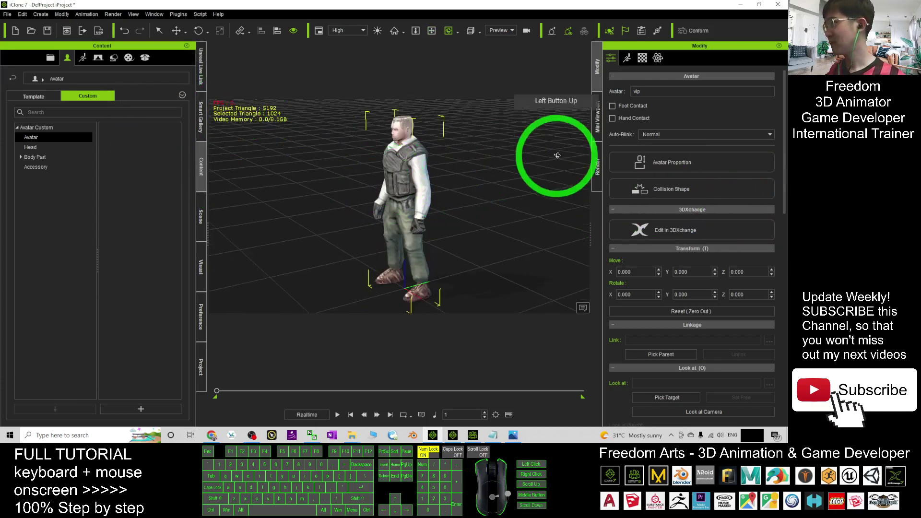
- Browse the animation motion templates, viewing 1_Female Pose under 00_Pose, and open the 2.Male folder under 01_iClone7 Motion
{"action": "left_click", "coordinate": [628, 58]}
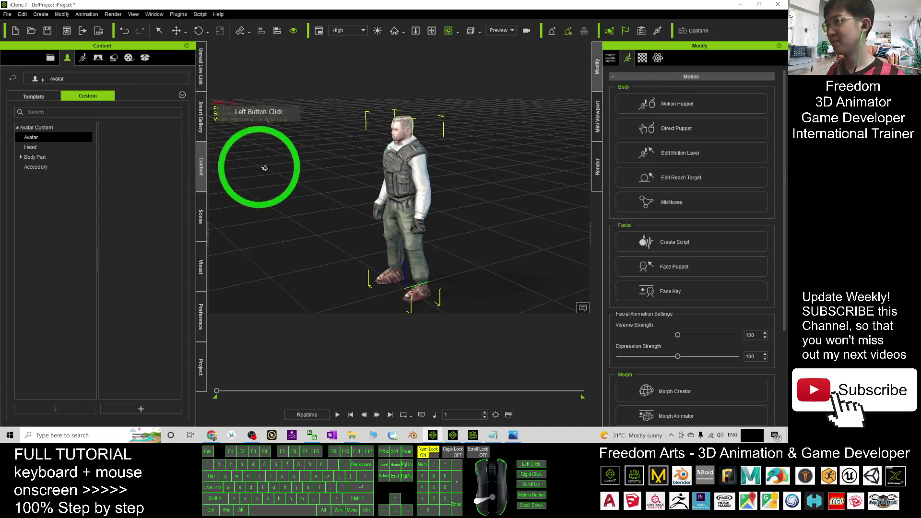
{"action": "left_click", "coordinate": [83, 57]}
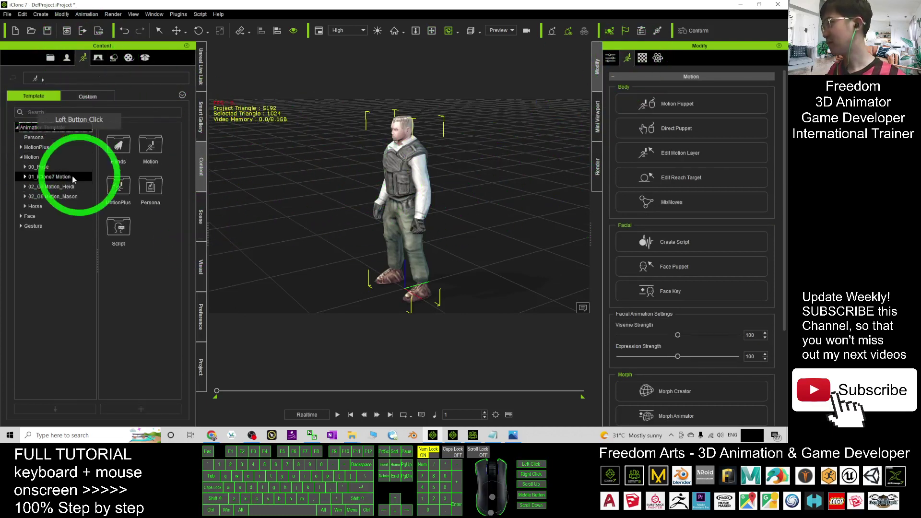
{"action": "left_click", "coordinate": [33, 169]}
{"action": "left_click", "coordinate": [25, 167]}
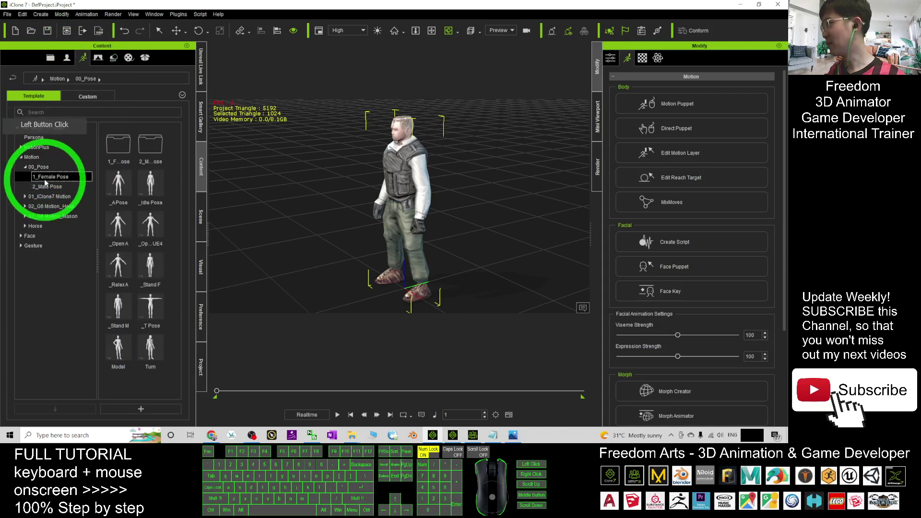
{"action": "left_click", "coordinate": [46, 177]}
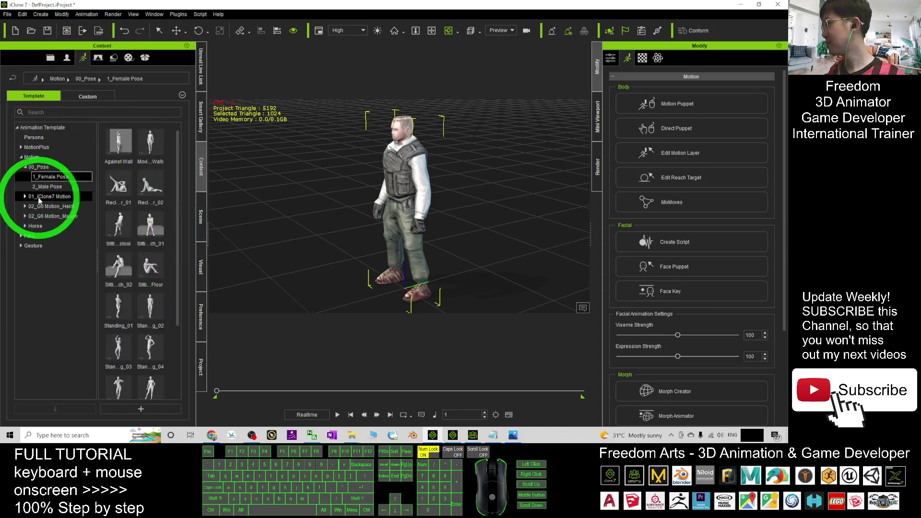
{"action": "left_click", "coordinate": [26, 196]}
{"action": "left_click", "coordinate": [45, 216]}
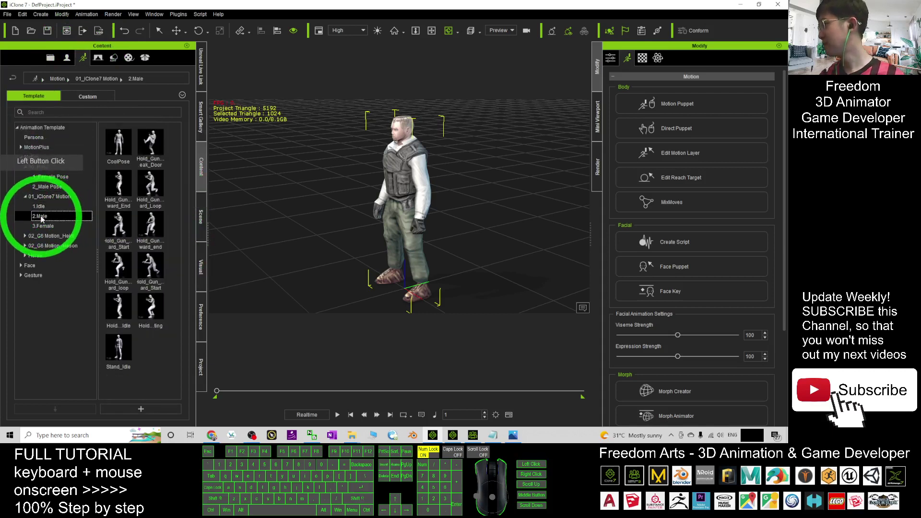
- Apply the Hold_Gun…ward_End motion to the vip avatar, play the animation and rewind to the start
{"action": "left_click_drag", "start_coordinate": [120, 191], "coordinate": [428, 212]}
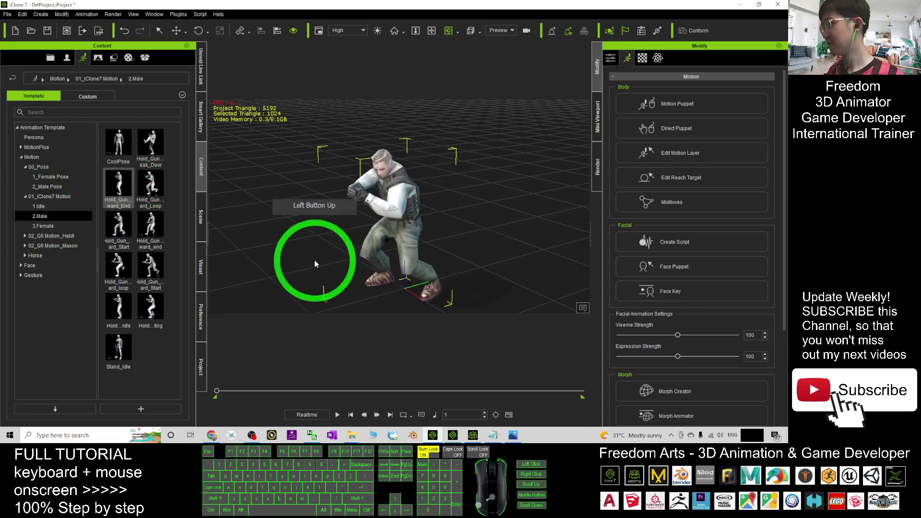
{"action": "left_click", "coordinate": [337, 415]}
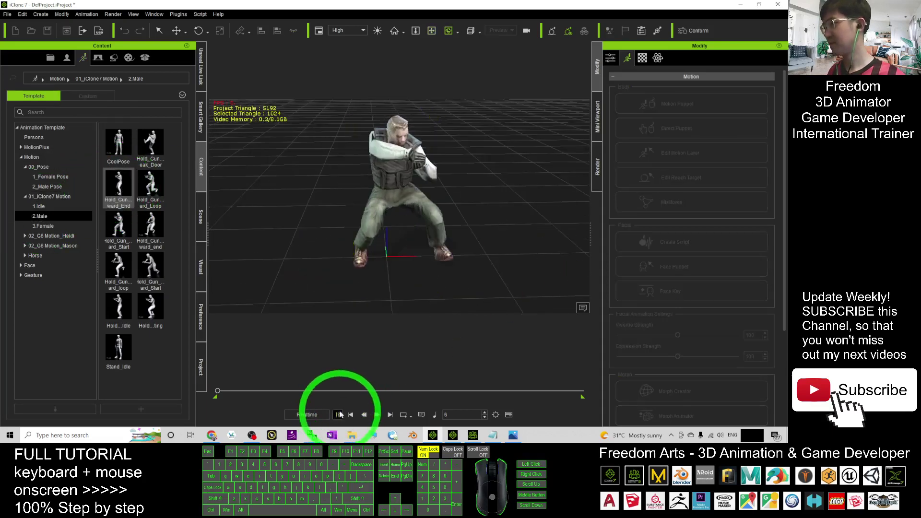
{"action": "left_click", "coordinate": [491, 225]}
{"action": "left_click", "coordinate": [351, 415]}
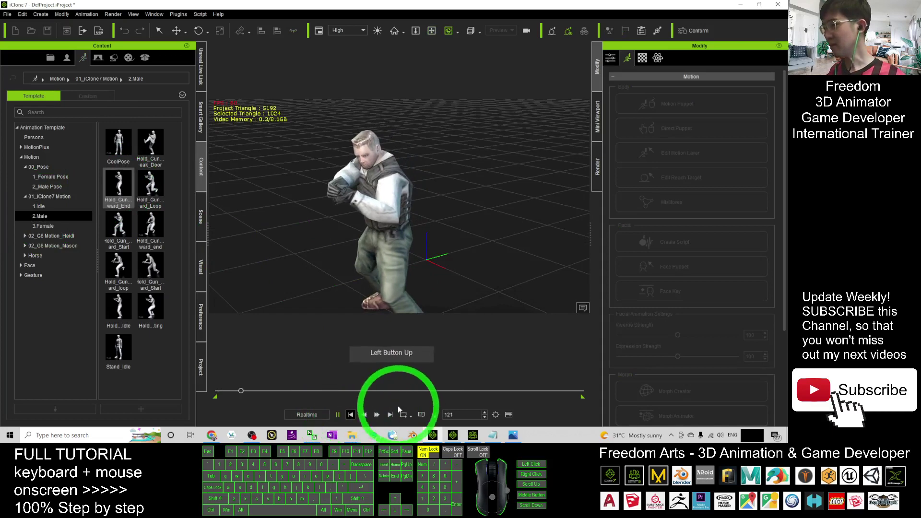
- Switch to File Explorer, maximize the Old School iAvatar folder to view all avatars, and bring up the cover.jpg image in Photos
{"action": "left_click", "coordinate": [356, 435]}
{"action": "left_click", "coordinate": [325, 401]}
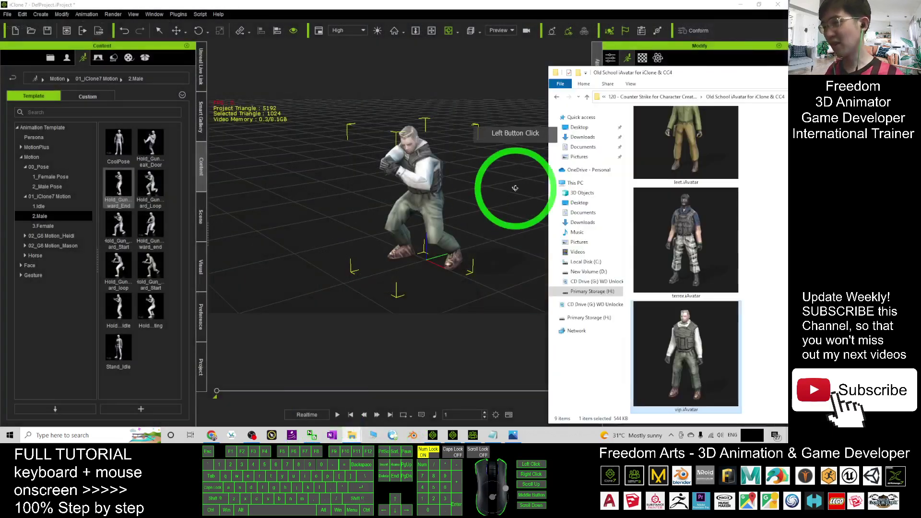
{"action": "left_click_drag", "start_coordinate": [718, 70], "coordinate": [460, 1]}
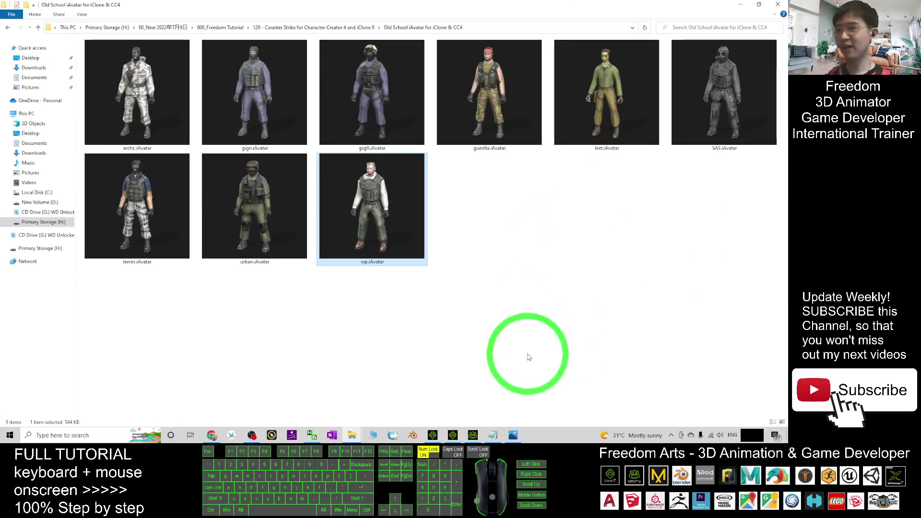
{"action": "left_click", "coordinate": [515, 436]}
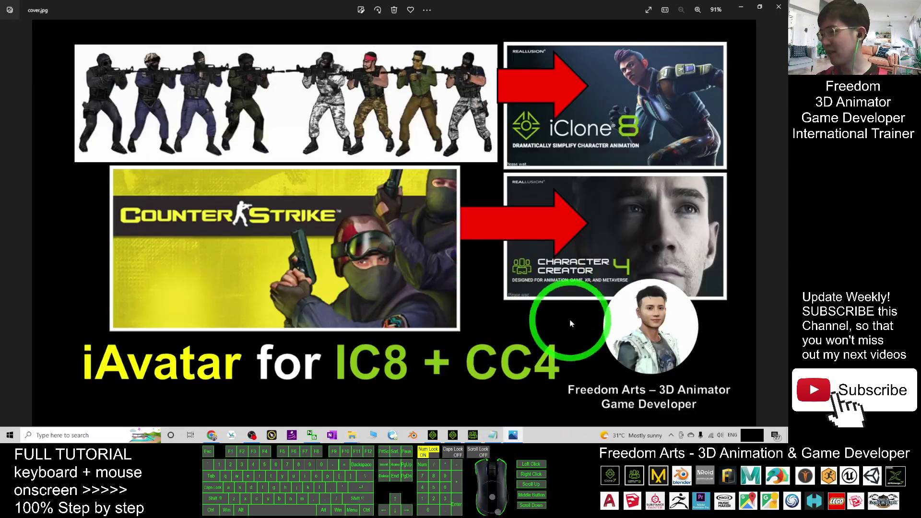